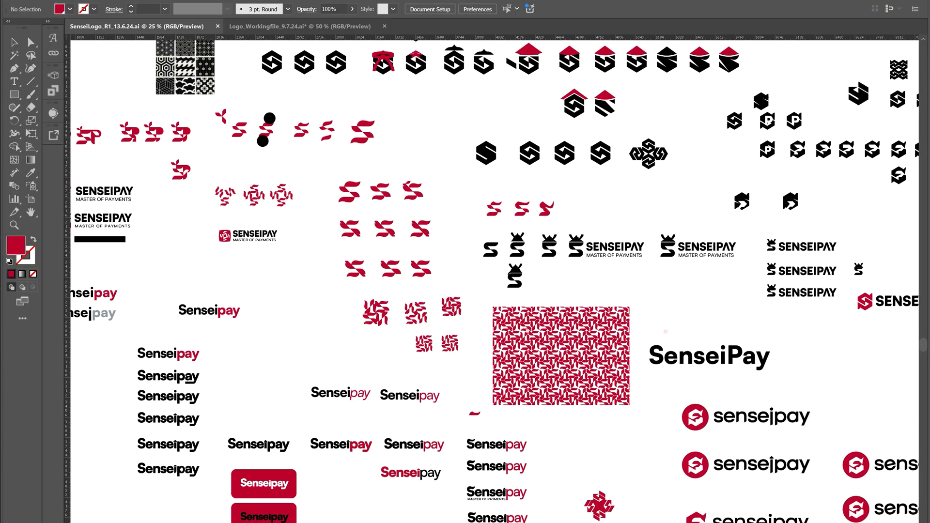
Place the red S mark, its rotated variations and the patterned rectangle together in an empty area of the canvas
key("Tab")
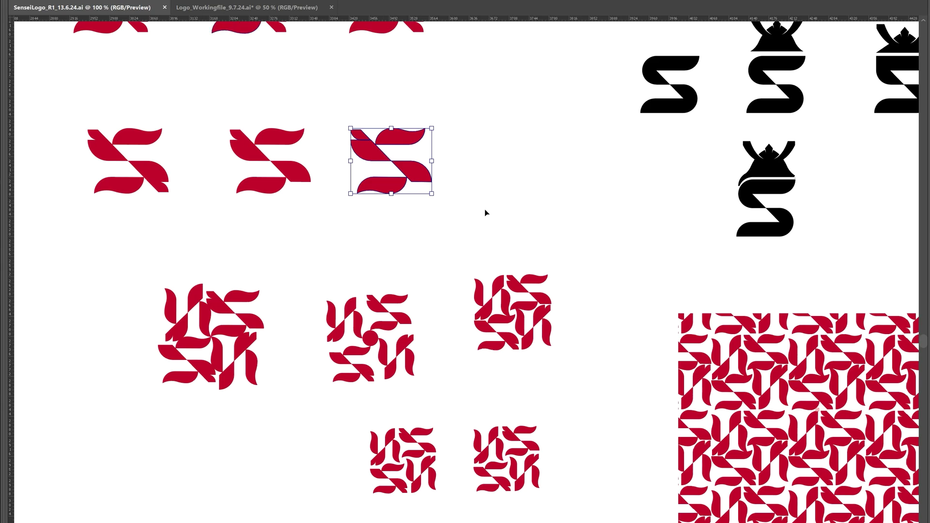
scroll(472, 214, "down", 7)
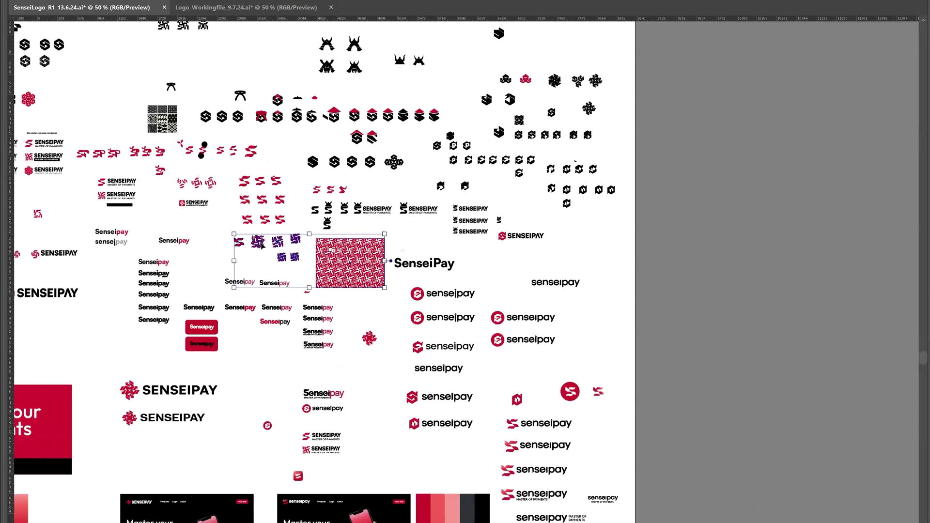
left_click_drag(337, 241, 158, 375)
left_click_drag(140, 390, 475, 231)
scroll(446, 238, "up", 3)
left_click_drag(471, 163, 413, 161)
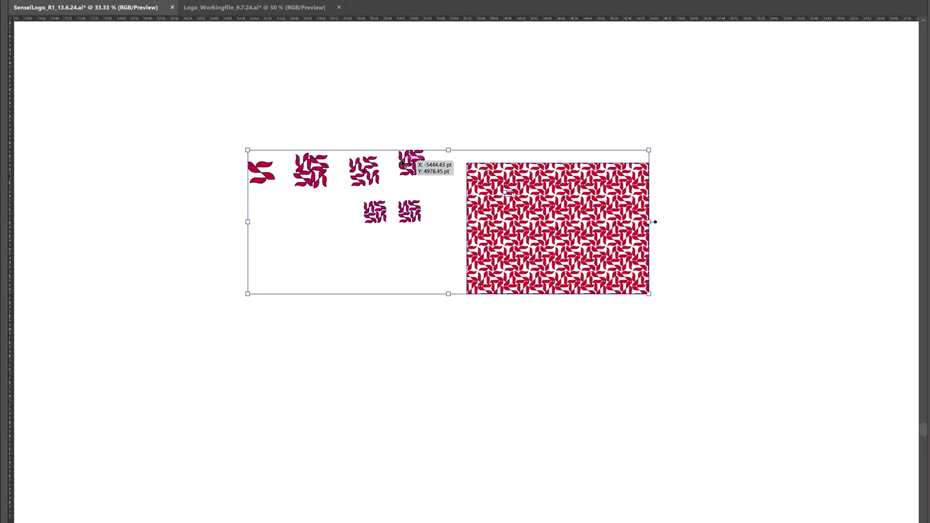
left_click(595, 122)
left_click_drag(321, 319, 319, 324)
left_click_drag(373, 218, 421, 116)
key("ctrl+z")
Isolate a copy of the single red S mark in clear space below the row of marks
left_click_drag(662, 71, 294, 280)
left_click(326, 101)
scroll(285, 155, "up", 3)
left_click_drag(247, 178, 479, 137)
left_click_drag(456, 139, 414, 207)
key("ctrl+z")
left_click(422, 202)
scroll(454, 131, "up", 1)
left_click_drag(453, 158, 460, 129)
key("ctrl+z")
Rotate copies of the red S mark in quarter turns around its lower-left tip to form a four-part pinwheel
left_click_drag(531, 215, 401, 135)
scroll(420, 169, "down", 1)
key("r")
scroll(326, 147, "up", 3)
left_click_drag(326, 147, 388, 294)
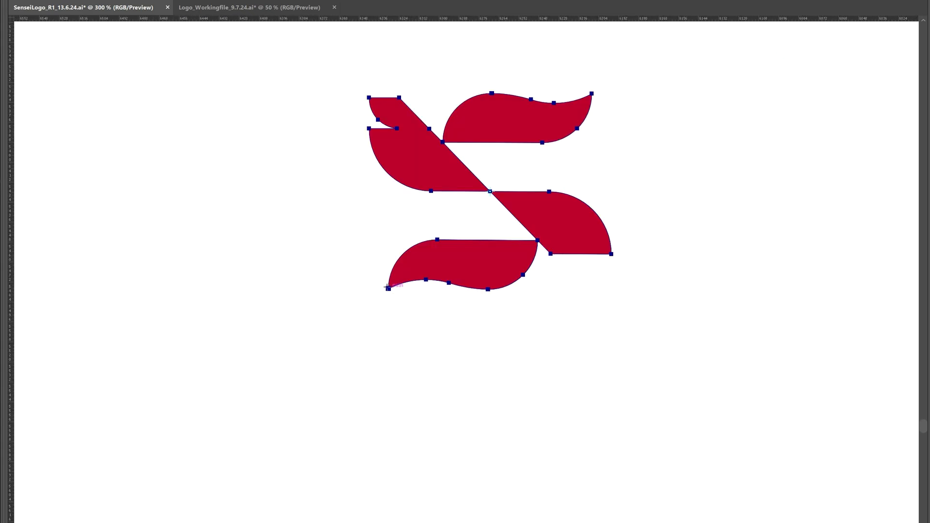
key("r")
key("Return")
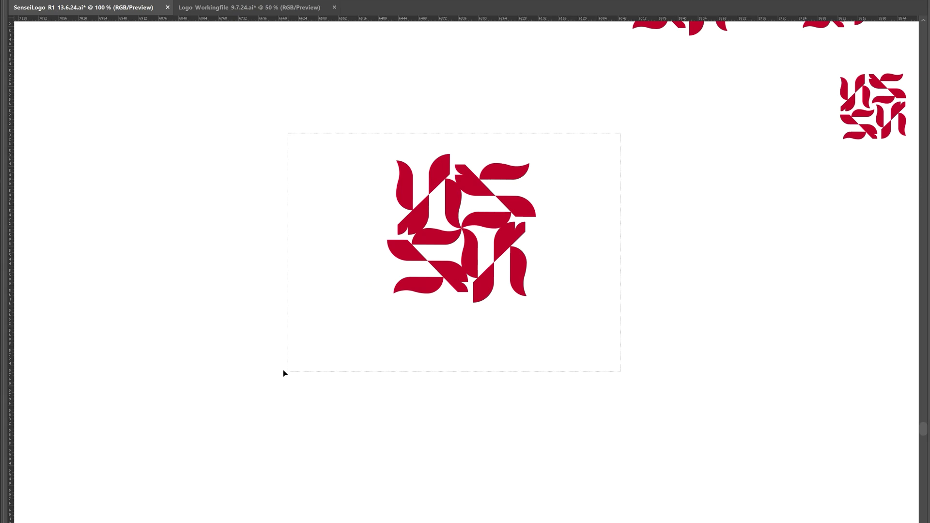
Select the whole four-part pinwheel and examine up close how its pieces meet
left_click_drag(620, 132, 281, 370)
scroll(601, 188, "down", 2)
left_click_drag(606, 183, 533, 225)
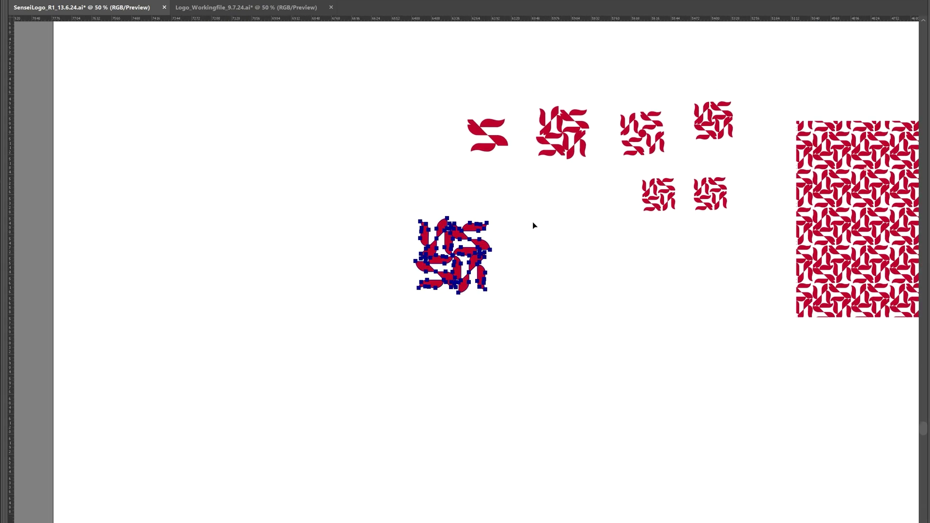
scroll(518, 249, "up", 3)
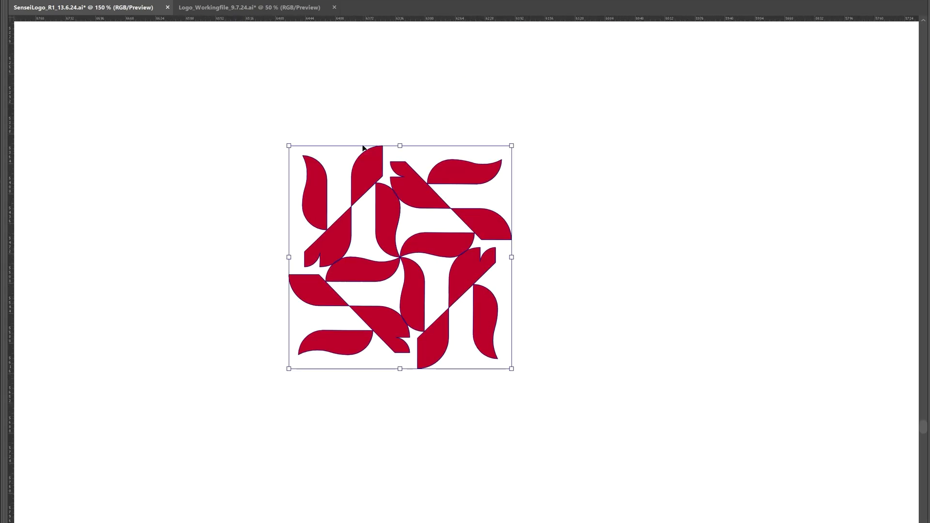
scroll(477, 378, "up", 2)
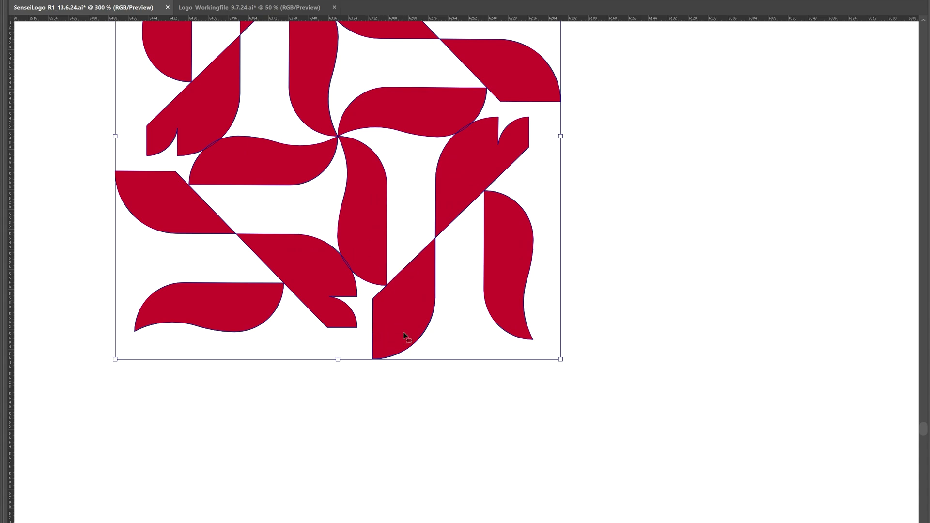
Try pulling the lower-right S out of the pinwheel and rotating it, and undo both changes
left_click(604, 368)
left_click(411, 334)
left_click(593, 310)
left_click(408, 336)
left_click_drag(436, 359, 504, 344)
left_click(502, 346)
scroll(502, 346, "down", 2)
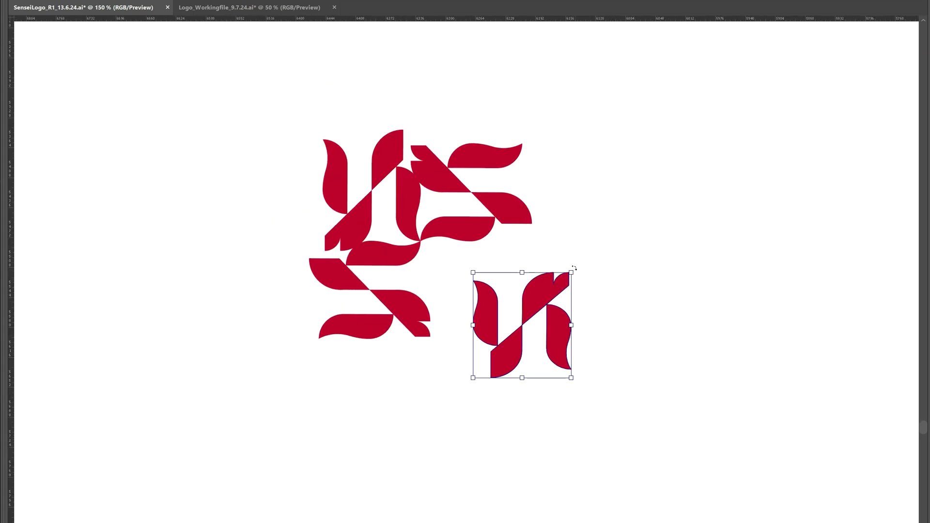
left_click_drag(574, 268, 420, 258)
key("ctrl+z")
key("ctrl+z")
Make a new repeating pattern from the complete red pinwheel
left_click(617, 239)
scroll(368, 182, "down", 3)
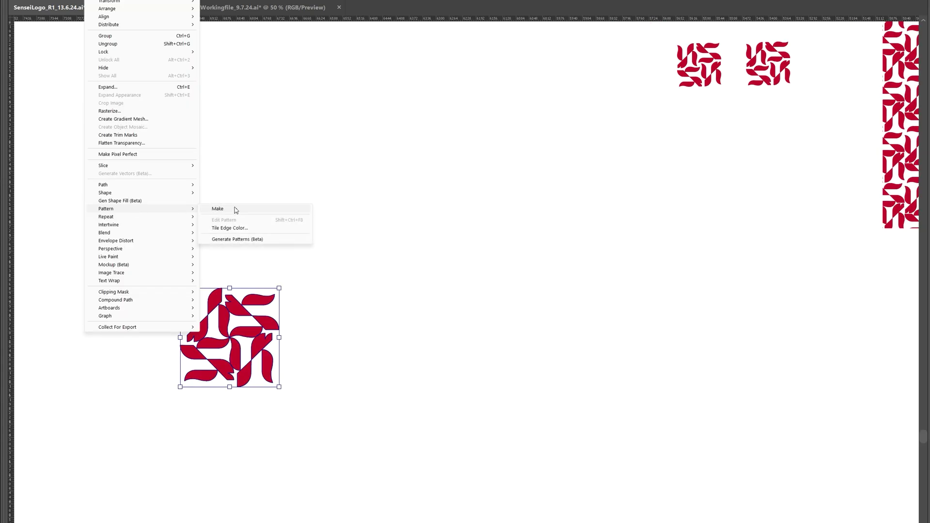
left_click(236, 209)
key("ctrl+minus")
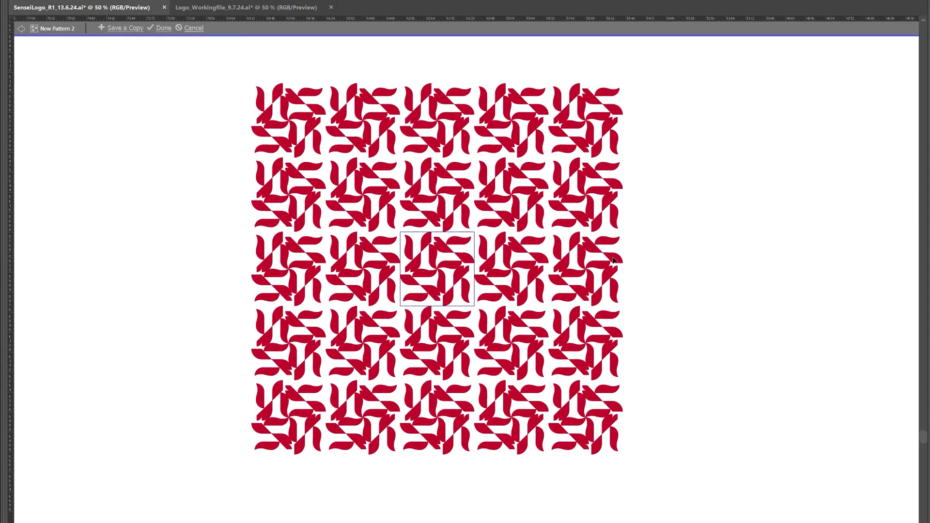
scroll(611, 262, "up", 1)
Try the Brick by Row tile type for the pinwheel pattern and settle on Brick by Column
left_click_drag(2, 150, 147, 137)
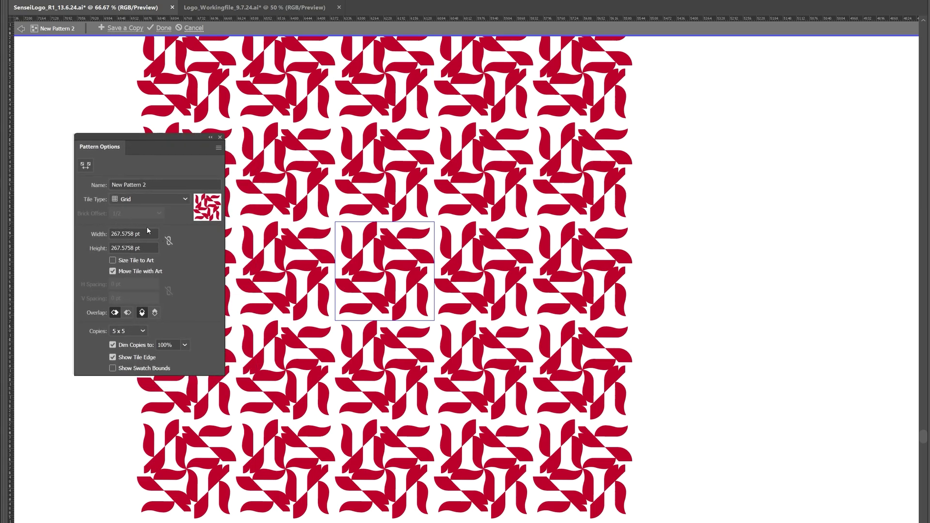
left_click(155, 199)
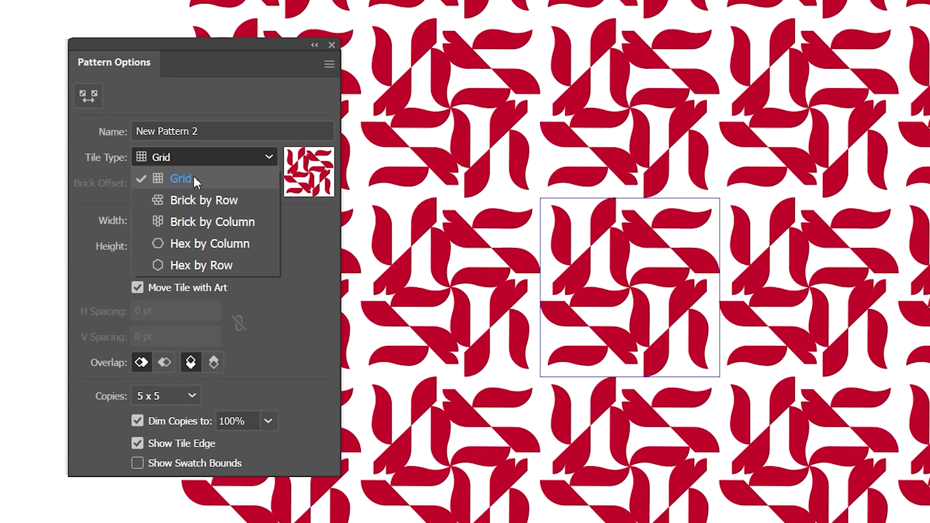
left_click(194, 200)
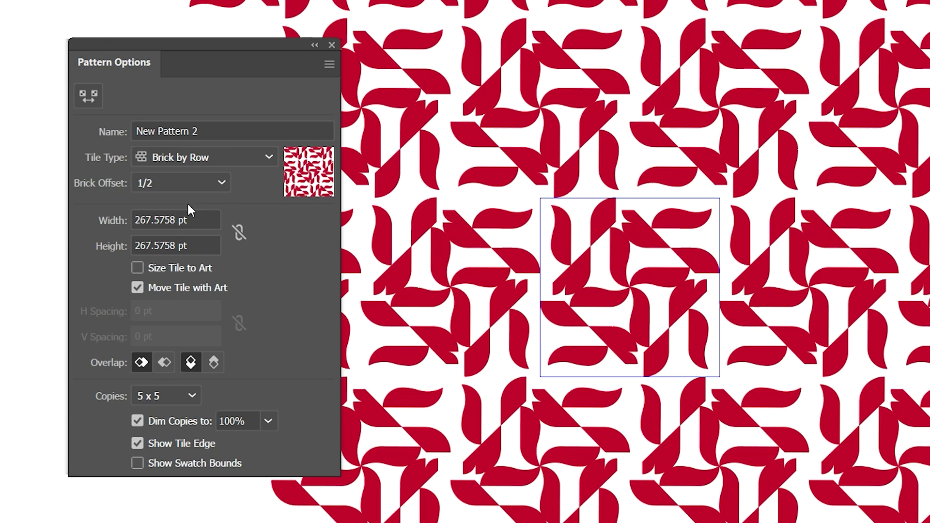
left_click(194, 160)
left_click(212, 223)
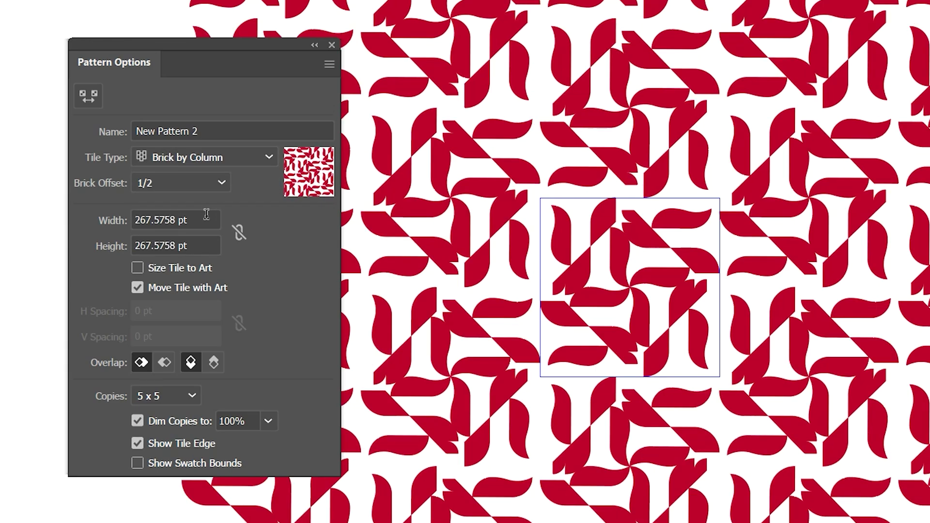
Adjust the pinwheel pattern's tile width in small and large increments, trying 290 pt and 300 pt
left_click_drag(251, 50, 693, 149)
left_click(649, 242)
key("Up")
key("Up")
key("Up")
key("Up")
key("shift+Up")
key("shift+Up")
key("shift+Up")
key("shift+Up")
key("shift+Up")
key("shift+Up")
key("shift+Up")
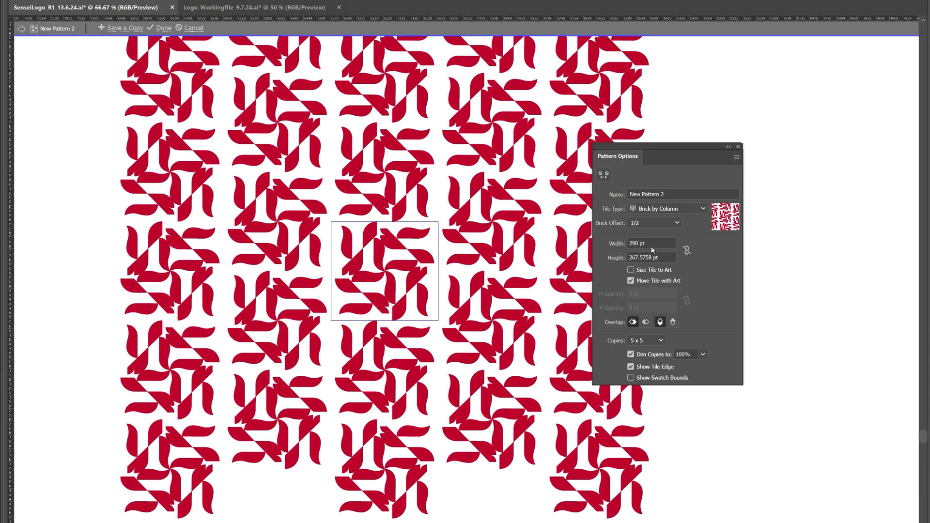
key("shift+Down")
key("shift+Down")
key("shift+Down")
key("shift+Down")
key("shift+Down")
key("shift+Down")
key("shift+Down")
key("shift+Down")
key("shift+Down")
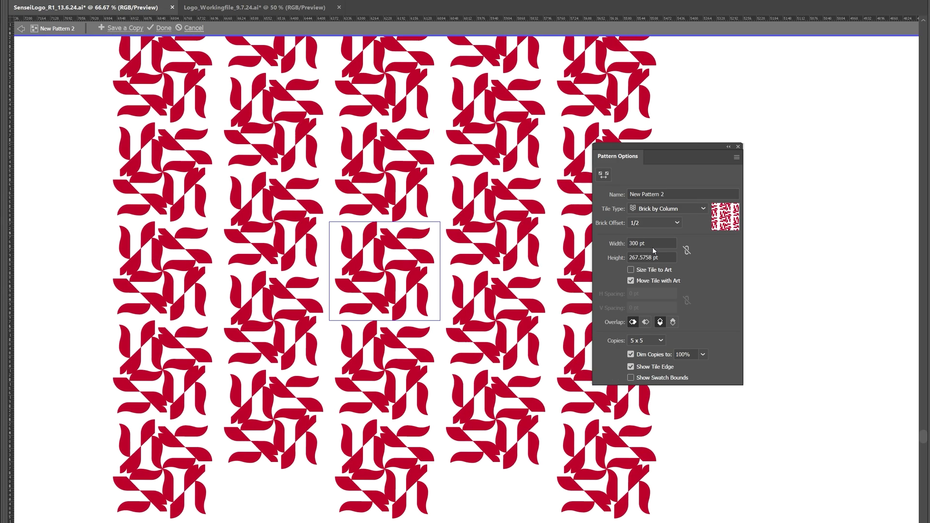
key("shift+Up")
key("Down")
Reduce the pinwheel pattern's tile height in small increments to tighten the vertical repeat
left_click(652, 255)
key("Down")
key("Down")
key("Down")
key("Down")
key("Down")
key("Down")
key("Down")
key("Down")
key("Down")
key("Down")
key("Down")
key("Down")
key("Down")
key("Down")
key("Down")
key("Down")
key("Down")
key("Down")
key("Down")
key("Down")
key("Down")
key("Down")
key("Down")
key("Down")
key("Down")
key("Down")
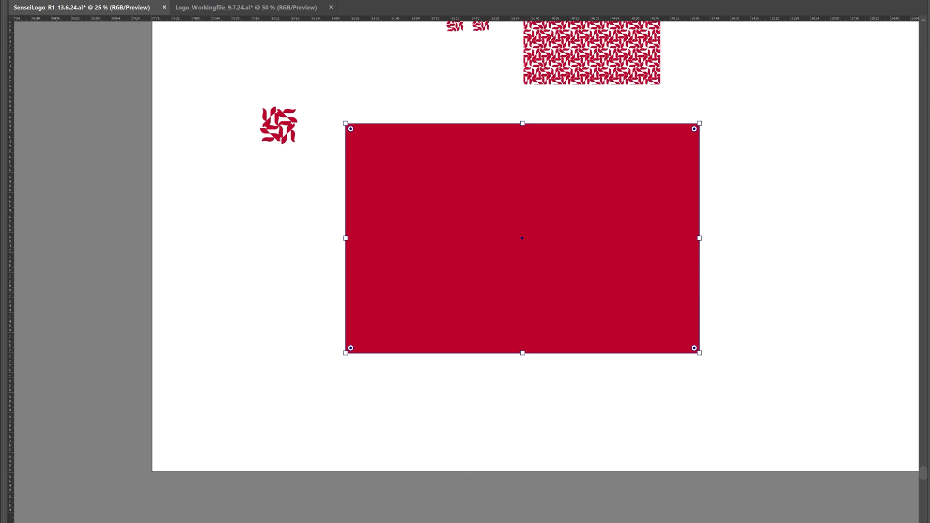
Fill the large red rectangle with the new pinwheel pattern swatch
left_click_drag(927, 80, 784, 112)
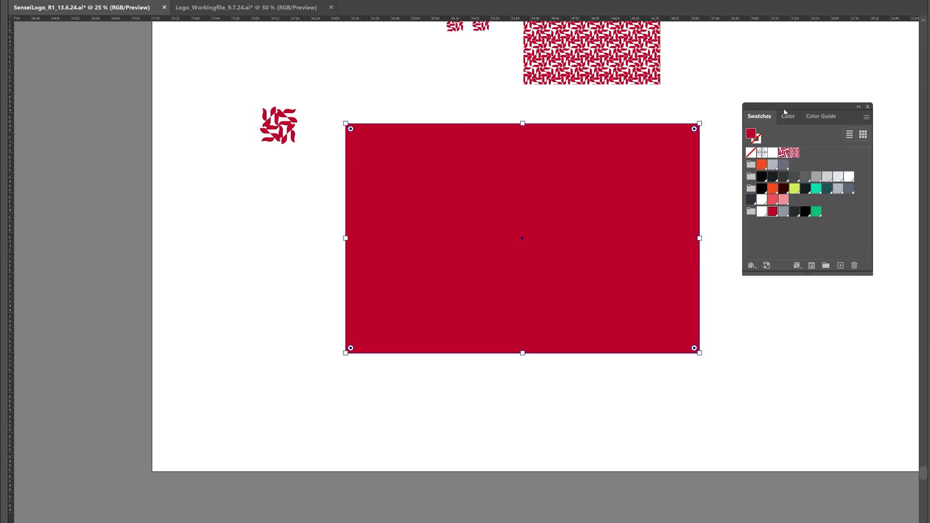
left_click(793, 153)
key("ctrl+equal")
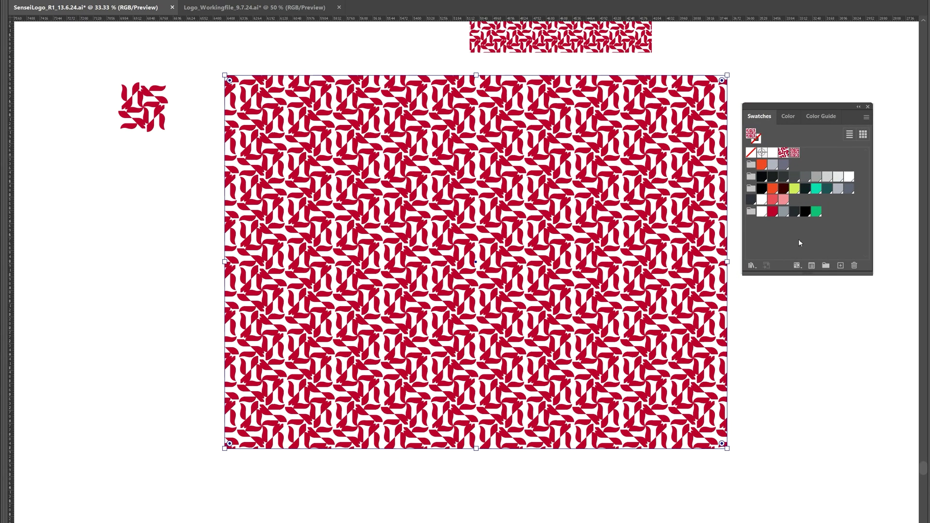
Try the green, black, dark grey, grey and white swatches as alternative colours
left_click(815, 211)
left_click(805, 211)
left_click(794, 211)
left_click(783, 211)
left_click(763, 212)
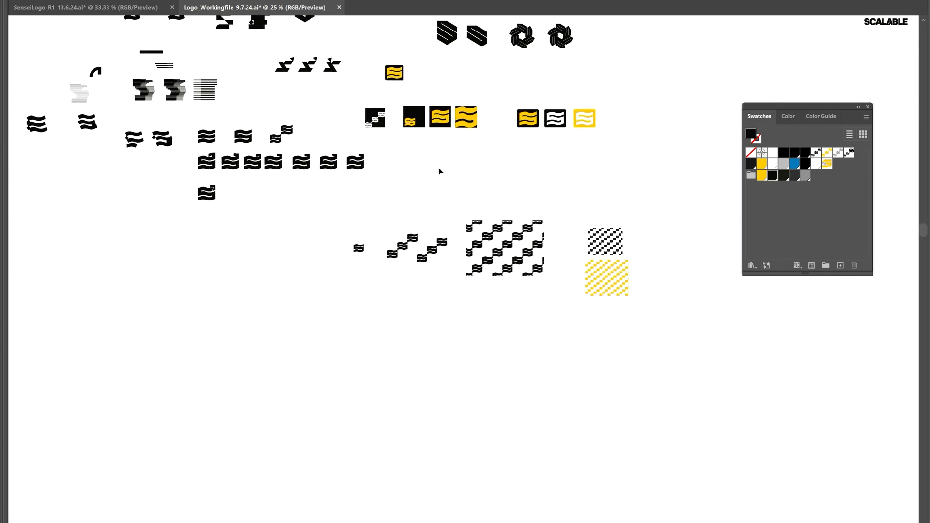
Examine the black wavy S mark and its diagonal arrangements in the Logo_Workingfile document
scroll(455, 190, "up", 1)
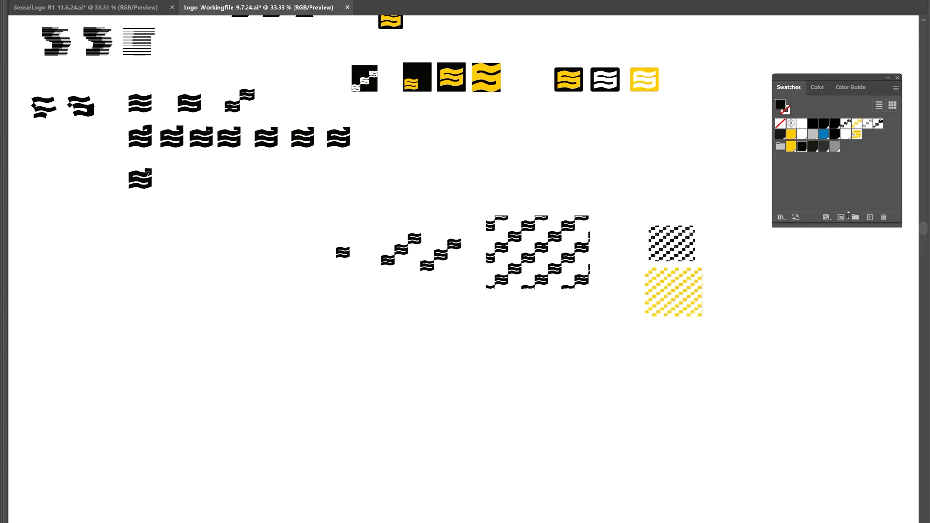
scroll(342, 233, "up", 3)
left_click_drag(450, 263, 342, 140)
key("Tab")
scroll(198, 178, "up", 2)
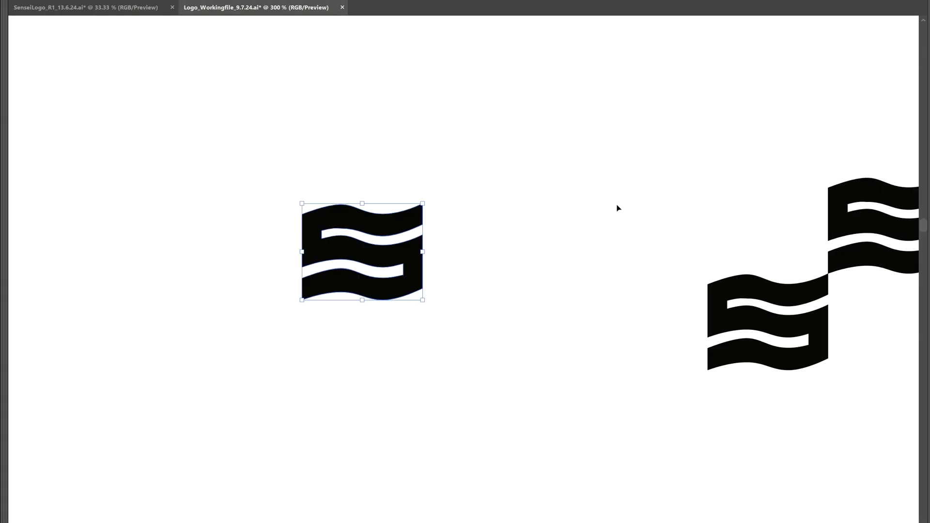
scroll(616, 206, "down", 2)
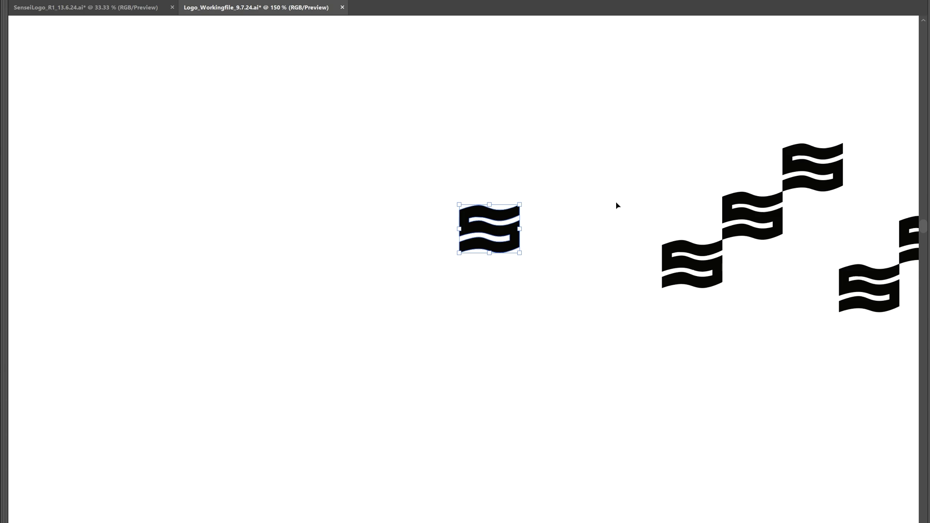
left_click_drag(637, 192, 489, 228)
left_click_drag(572, 223, 410, 210)
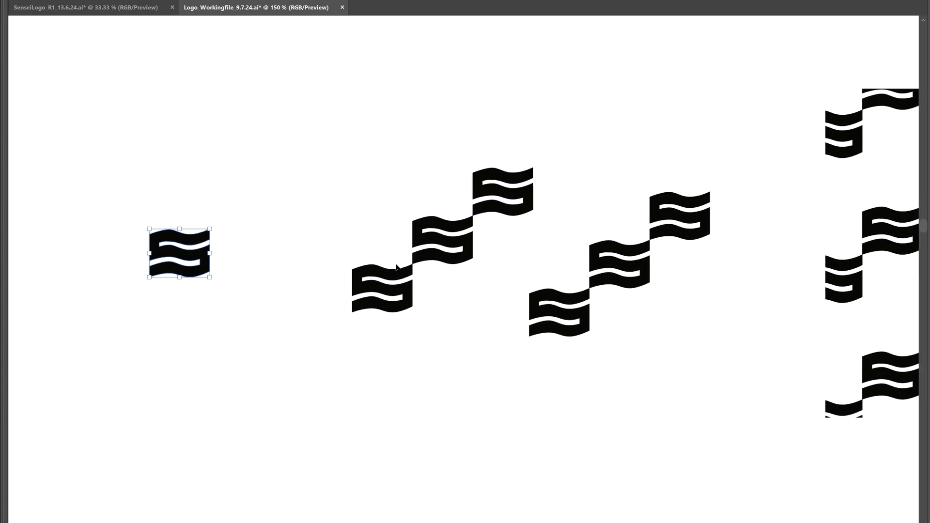
Duplicate the black wavy S mark diagonally up and to the right so the two marks touch at the corner
scroll(408, 257, "up", 2)
left_click_drag(370, 257, 759, 255)
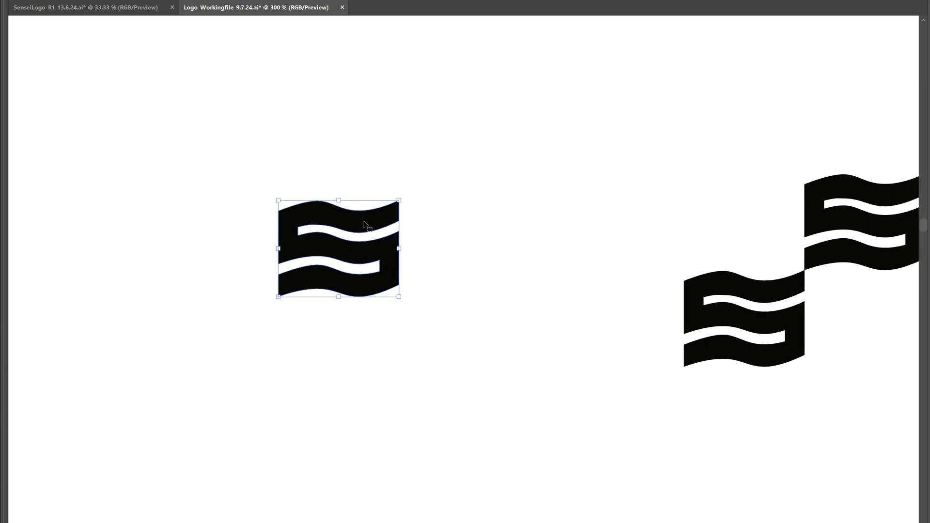
scroll(365, 225, "up", 3)
left_click_drag(350, 308, 471, 212)
scroll(430, 292, "up", 15)
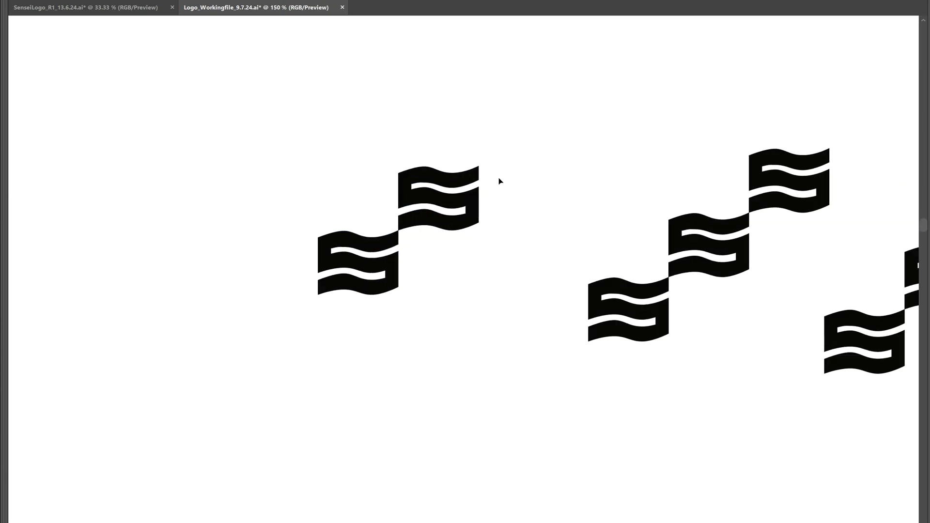
Complete a diagonal staircase of three corner-touching wavy S marks in clear space and select it
left_click_drag(634, 191, 557, 244)
left_click_drag(431, 207, 315, 345)
left_click_drag(399, 269, 298, 244)
left_click(492, 295)
left_click(755, 174)
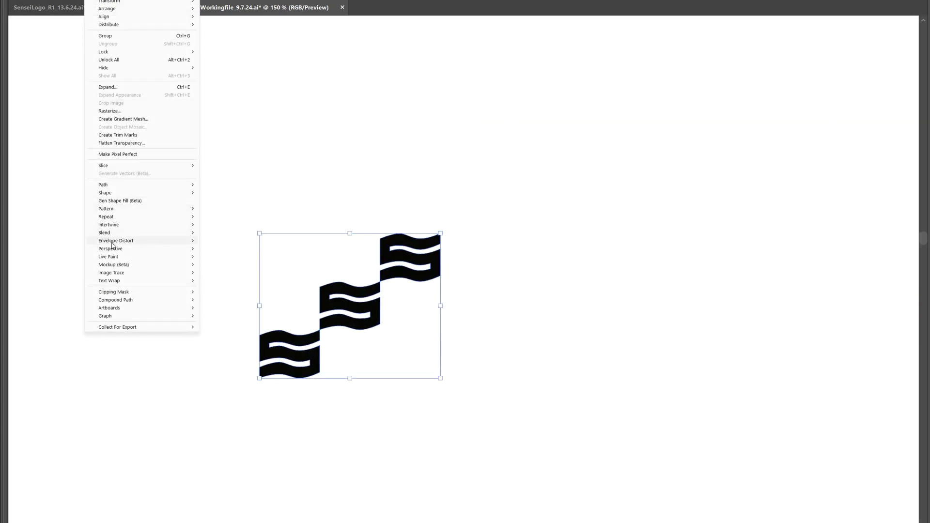
Make a new pattern from the three-mark staircase and check how the marks join at the tile corners
mouse_move(111, 209)
left_click(216, 208)
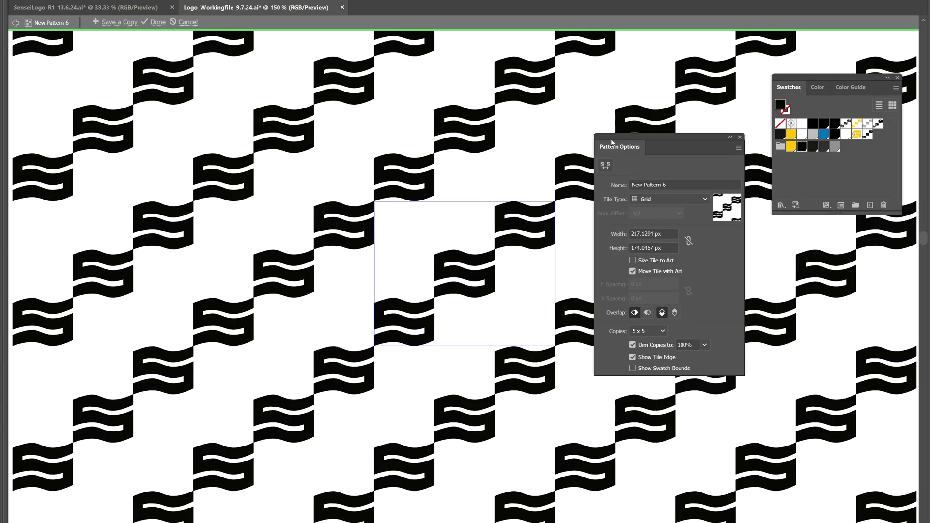
scroll(485, 249, "down", 4)
scroll(484, 249, "up", 5)
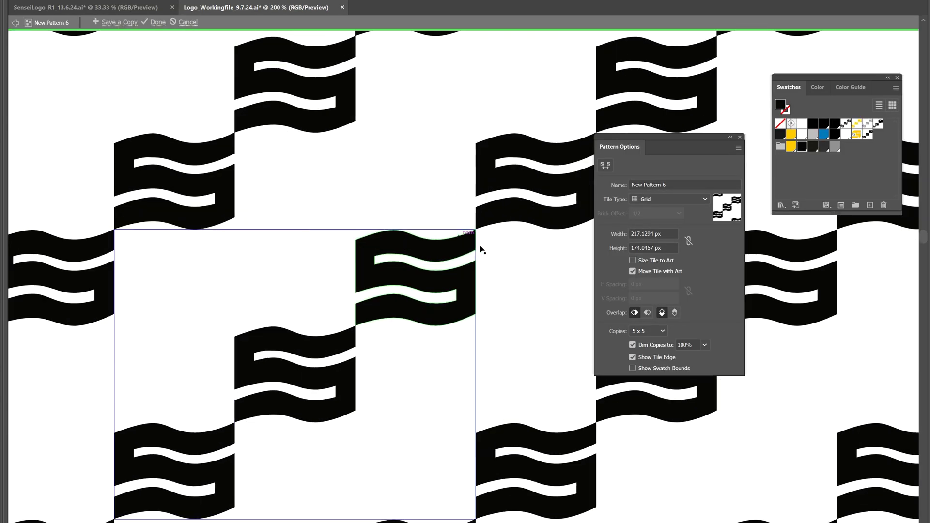
scroll(480, 247, "up", 4)
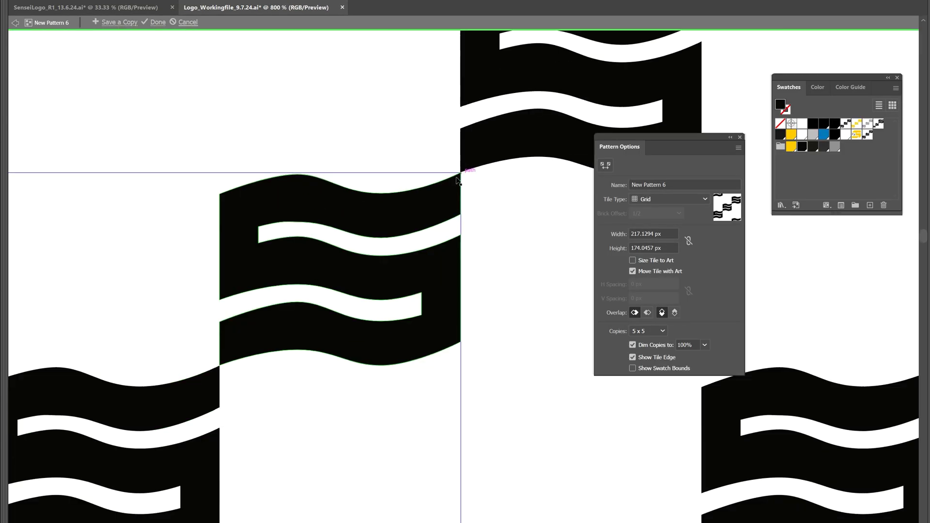
scroll(457, 180, "down", 6)
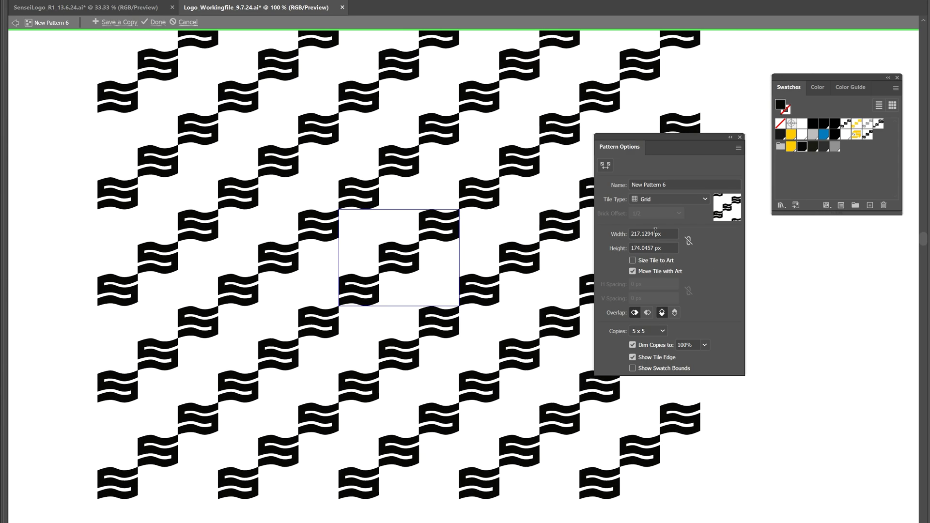
Try staircase pattern tile widths of 100 px and 220 px, settle on 218 px, and inspect the join up close
scroll(655, 231, "down", 12)
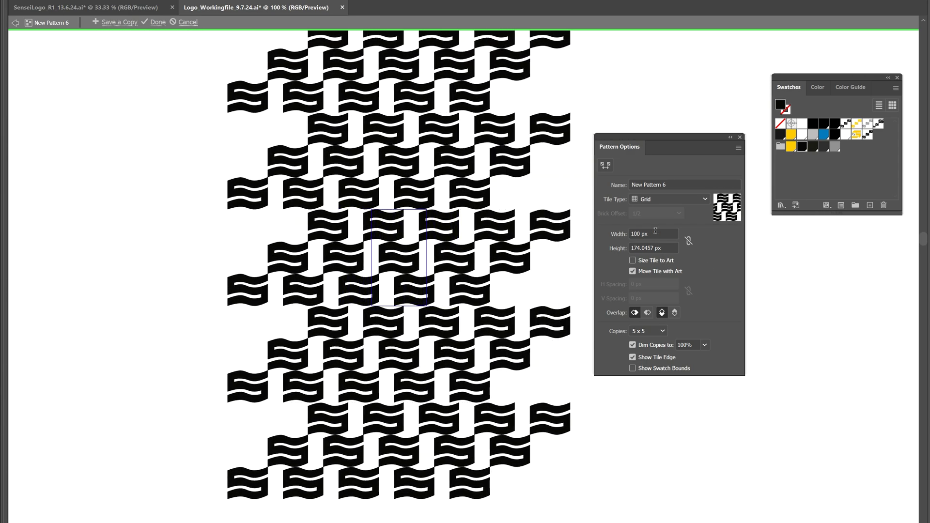
scroll(655, 231, "up", 12)
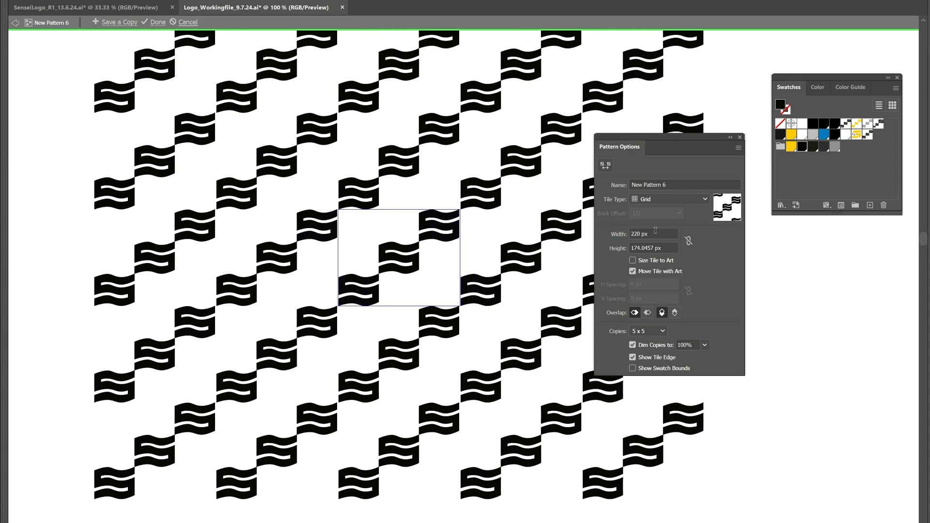
scroll(655, 230, "down", 2)
scroll(495, 214, "up", 6)
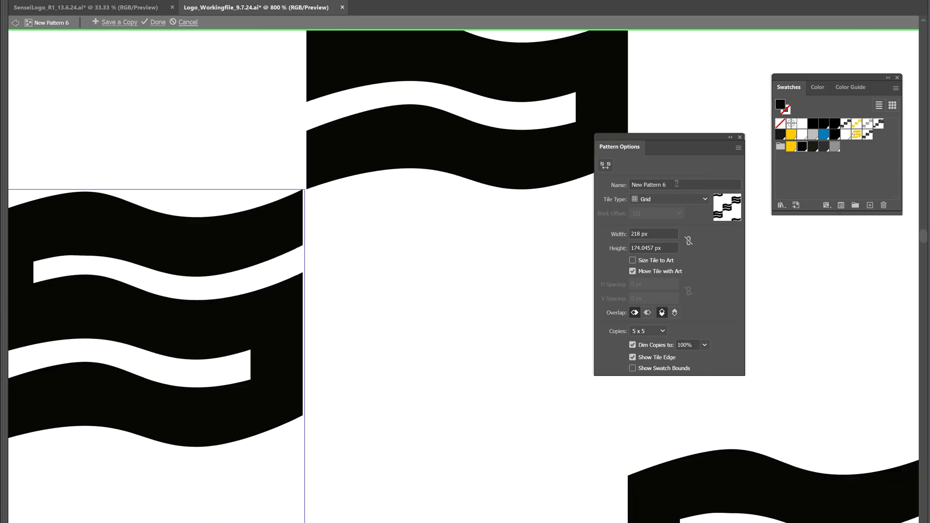
Set the staircase pattern's tile to 217 px wide and 173 px high, check the corner join, and finish editing the pattern
left_click(643, 233)
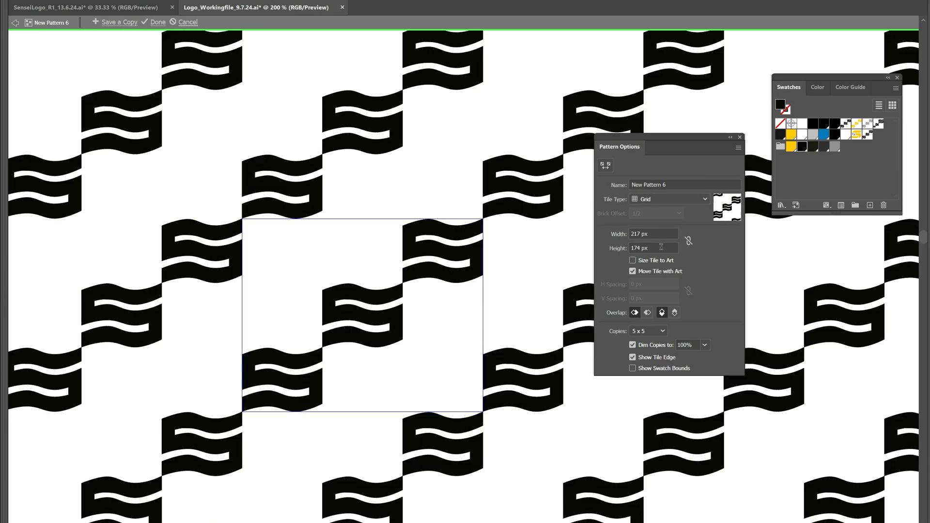
scroll(470, 222, "up", 9)
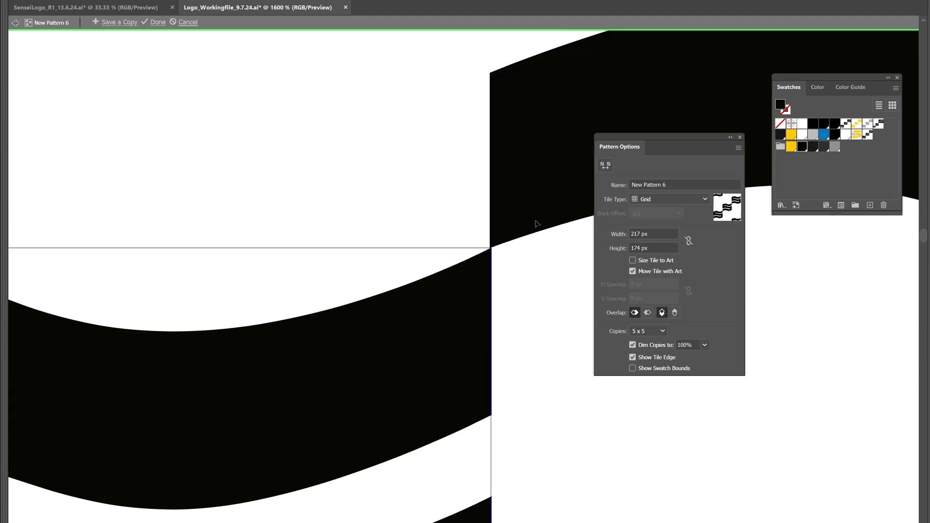
scroll(655, 243, "down", 1)
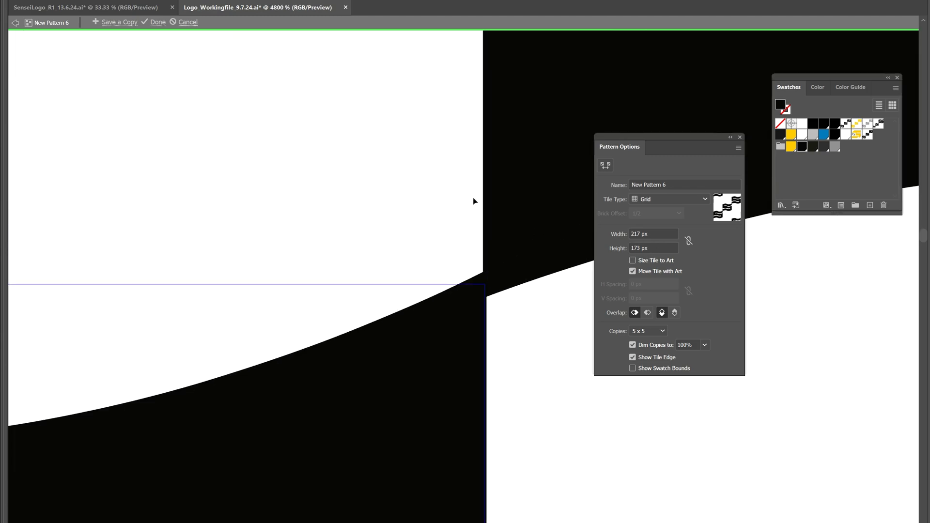
left_click(158, 23)
Undo the move of the pattern sample and draw a large rectangle filled with the black wavy staircase pattern below it
left_click_drag(471, 169, 448, 407)
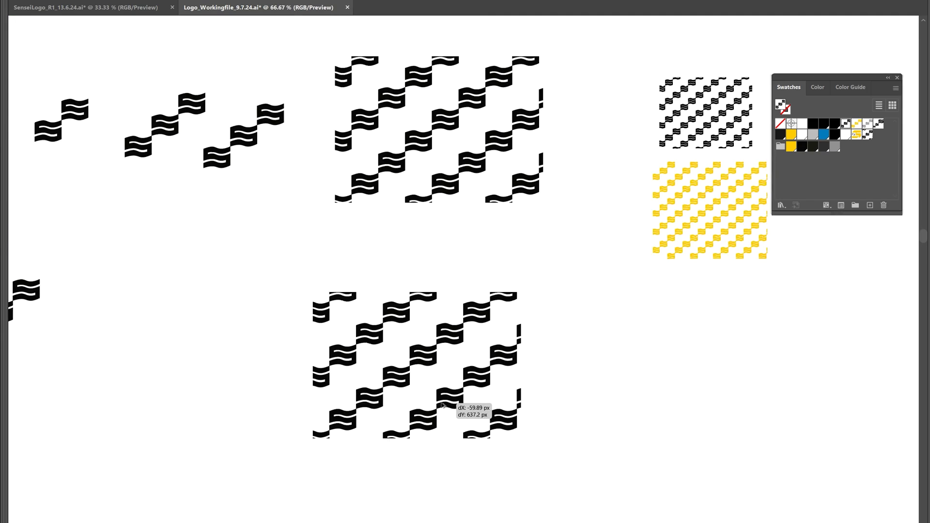
key("ctrl+z")
key("m")
mouse_move(257, 263)
left_mouse_down()
mouse_move(282, 299)
mouse_move(593, 475)
left_mouse_up()
Try the yellow, grey and mixed-size wavy staircase patterns as the large rectangle's fill
left_click(855, 124)
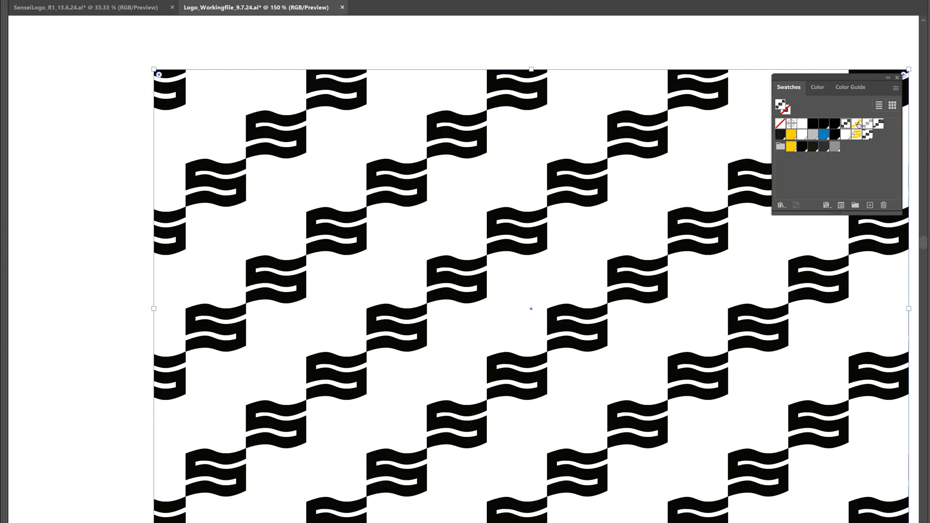
key("ctrl+minus")
key("ctrl+minus")
left_click(857, 124)
left_click(868, 124)
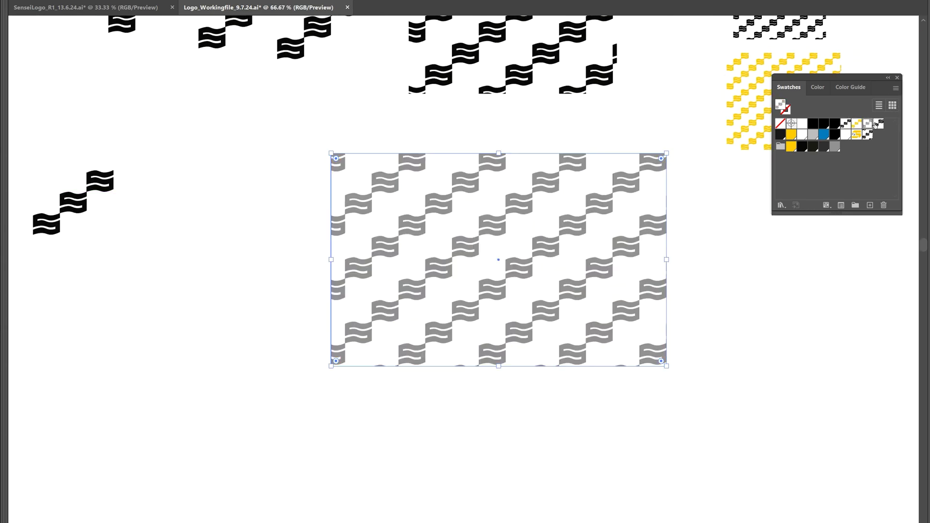
left_click(879, 124)
key("ctrl+plus")
key("ctrl+plus")
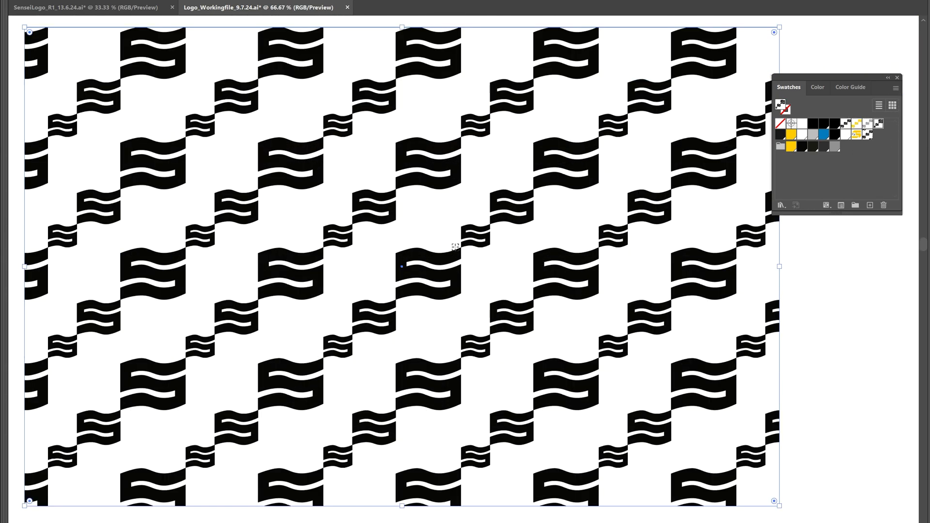
key("ctrl+minus")
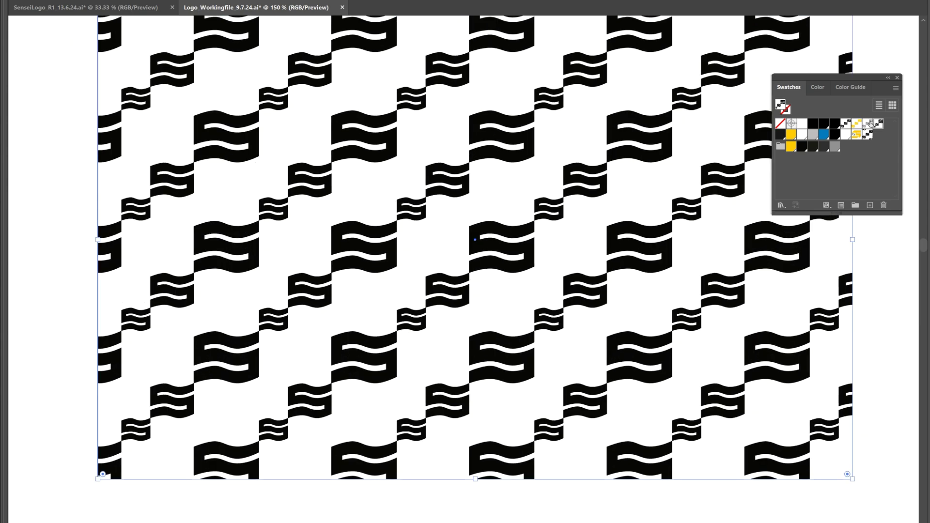
Try the black staircase and the yellow-and-grey logo patterns on the rectangle, and undo back to the black staircase fill
left_click(867, 135)
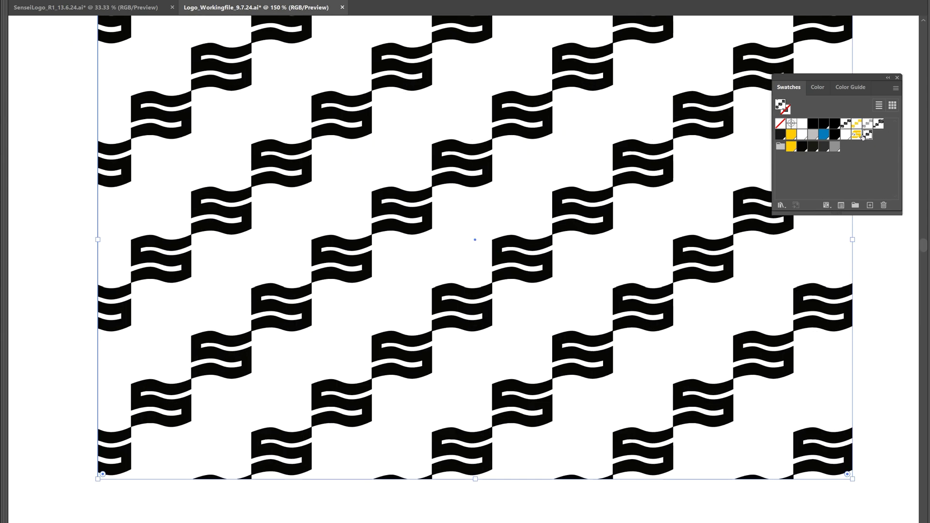
left_click(856, 134)
scroll(552, 208, "down", 2)
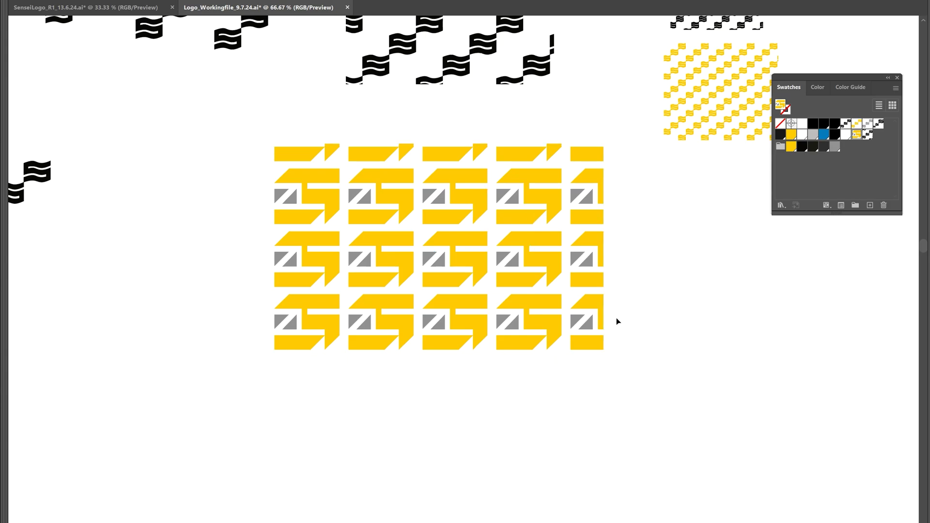
left_click_drag(605, 362, 668, 412)
key("ctrl+z")
key("ctrl+z")
scroll(673, 385, "down", 1)
left_click(678, 386)
key("ctrl+z")
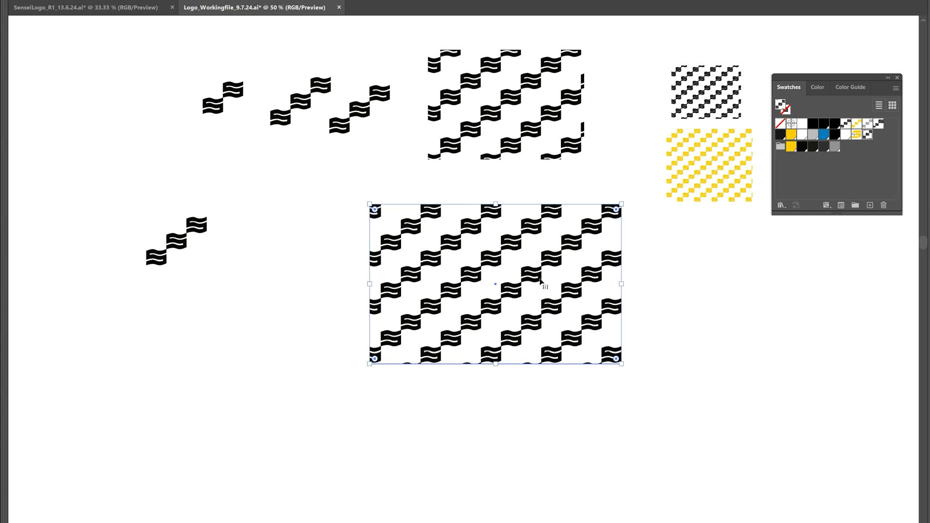
Fill the large rectangle with the yellow wavy staircase pattern and deselect it
scroll(528, 277, "up", 2)
left_click(856, 123)
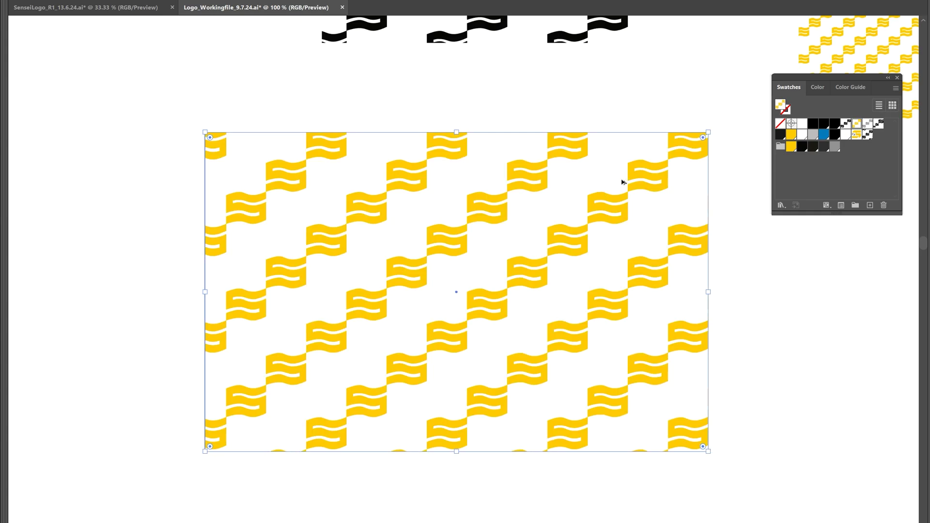
scroll(625, 180, "down", 3)
left_click_drag(646, 187, 526, 256)
left_click(678, 276)
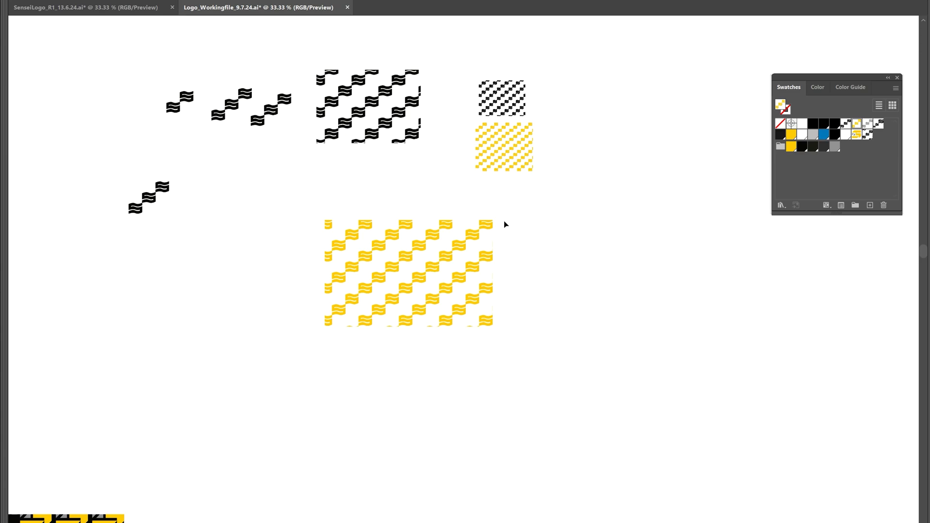
Place a full-height rectangle of the yellow wavy staircase pattern over the right part of the black Scalable cover, overhanging its right edge
left_click_drag(588, 258, 636, 147)
scroll(549, 234, "down", 1)
left_click_drag(418, 274, 584, 176)
scroll(388, 301, "up", 1)
left_click_drag(416, 339, 456, 336)
key("ctrl+z")
scroll(445, 334, "down", 3)
left_click_drag(614, 281, 170, 397)
left_click_drag(314, 294, 247, 459)
left_click_drag(284, 408, 629, 242)
left_click_drag(263, 456, 397, 260)
scroll(397, 261, "up", 2)
left_click(854, 127)
left_click_drag(397, 183, 475, 184)
key("ctrl+z")
scroll(475, 121, "up", 1)
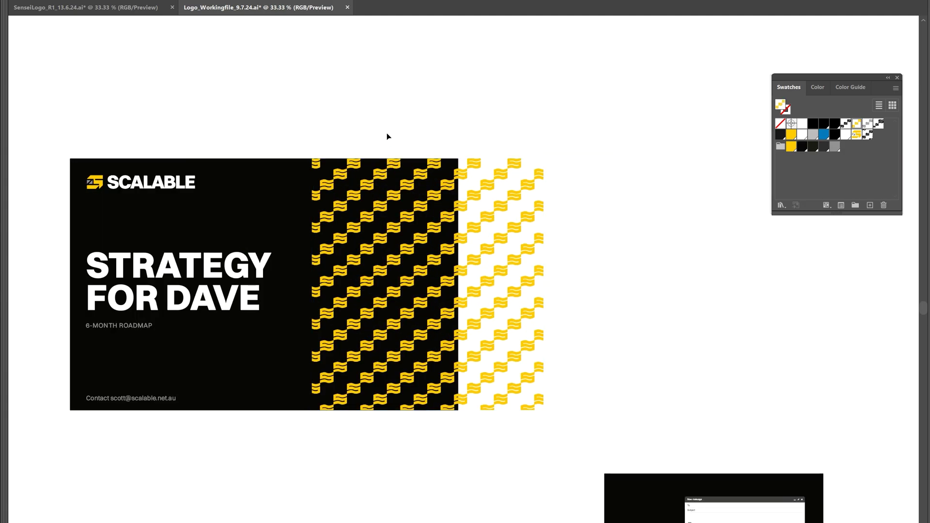
Draw a full-height rectangle over the cover's right part up to its edge and use it as a clipping mask for the yellow pattern
left_click_drag(306, 155, 457, 410)
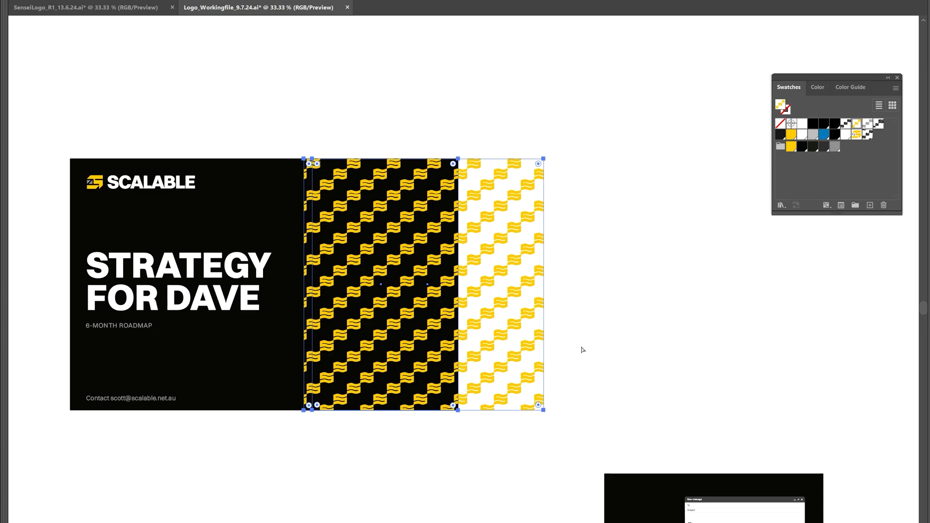
key("ctrl+7")
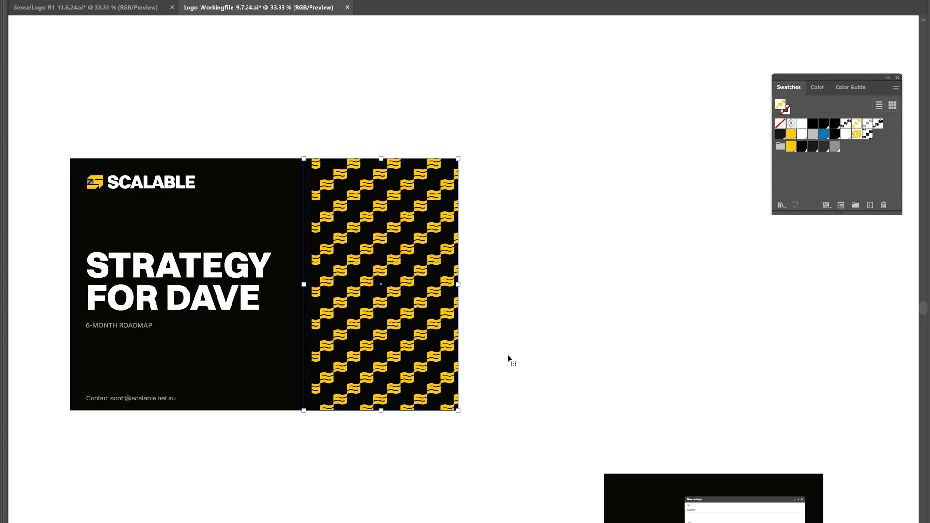
left_click_drag(548, 262, 658, 244)
scroll(490, 224, "up", 1)
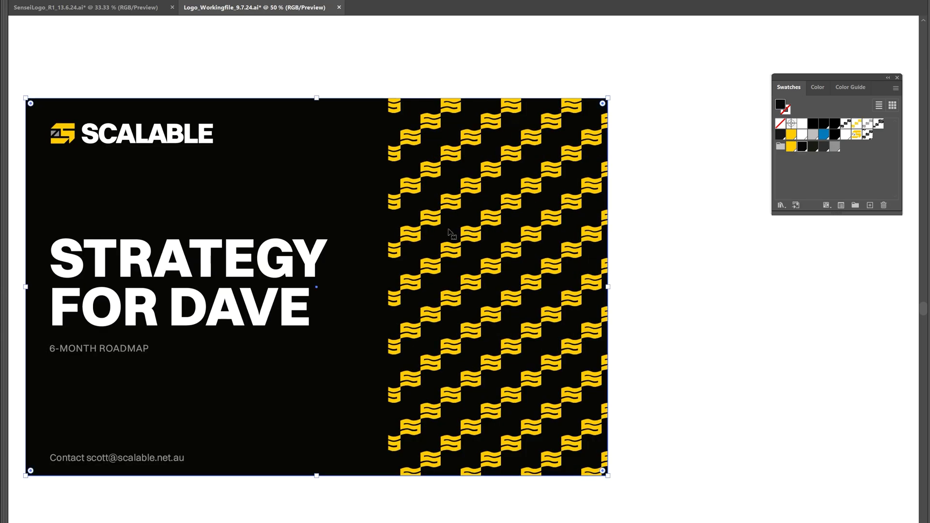